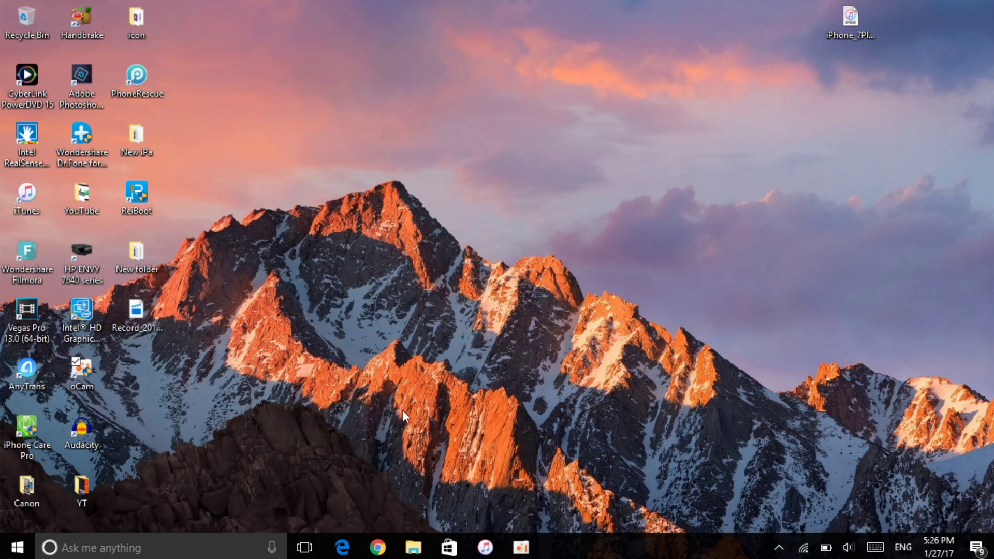
Bring up ipsw.me in Chrome, pick iPhone, and go to the iOS device-identification page.
left_click(379, 543)
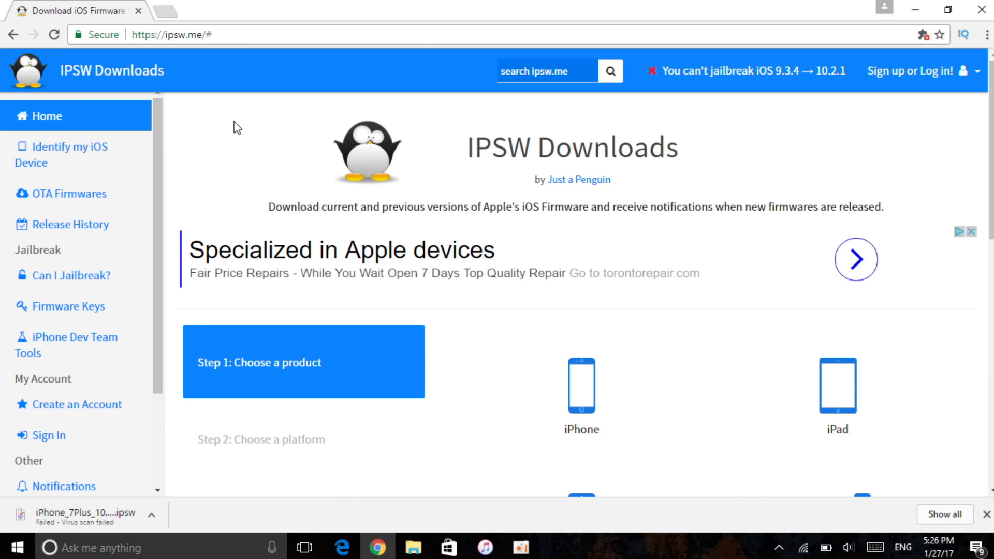
scroll(243, 127, "down", 1)
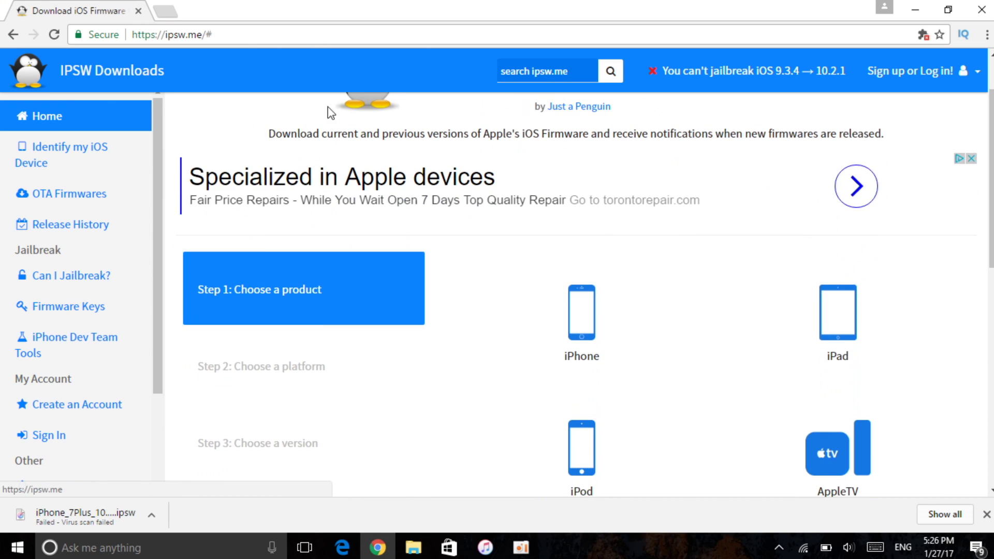
scroll(368, 289, "down", 1)
scroll(628, 262, "down", 1)
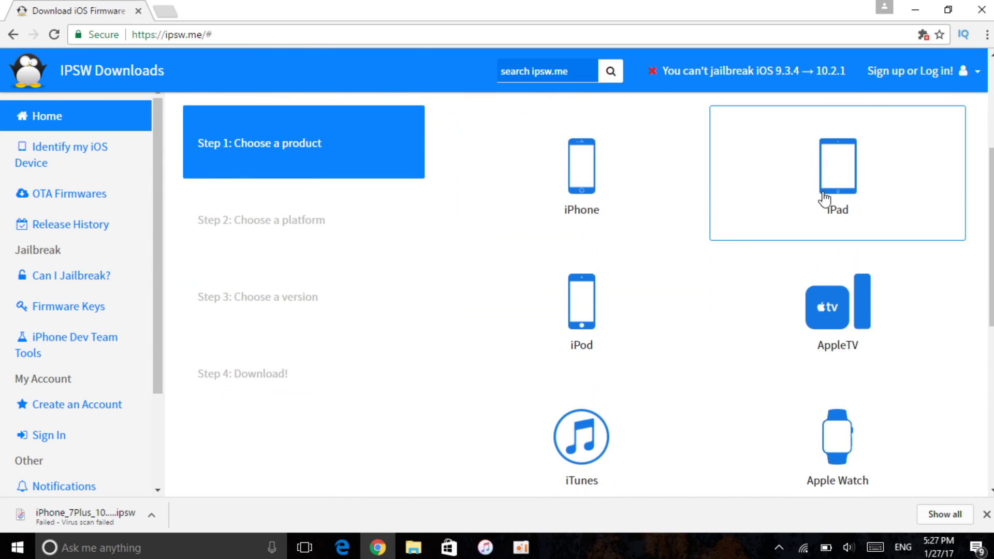
scroll(611, 274, "up", 2)
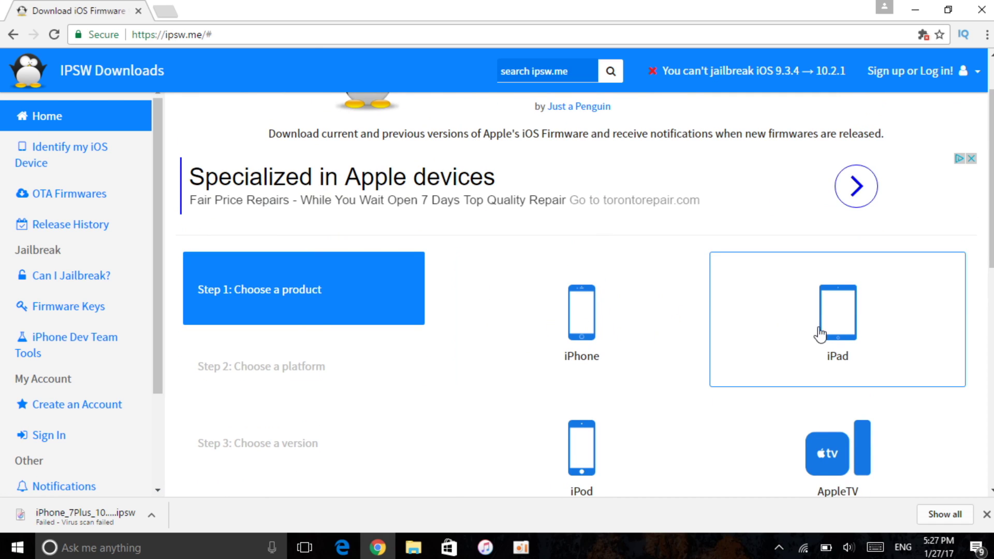
scroll(579, 300, "down", 1)
left_click(597, 256)
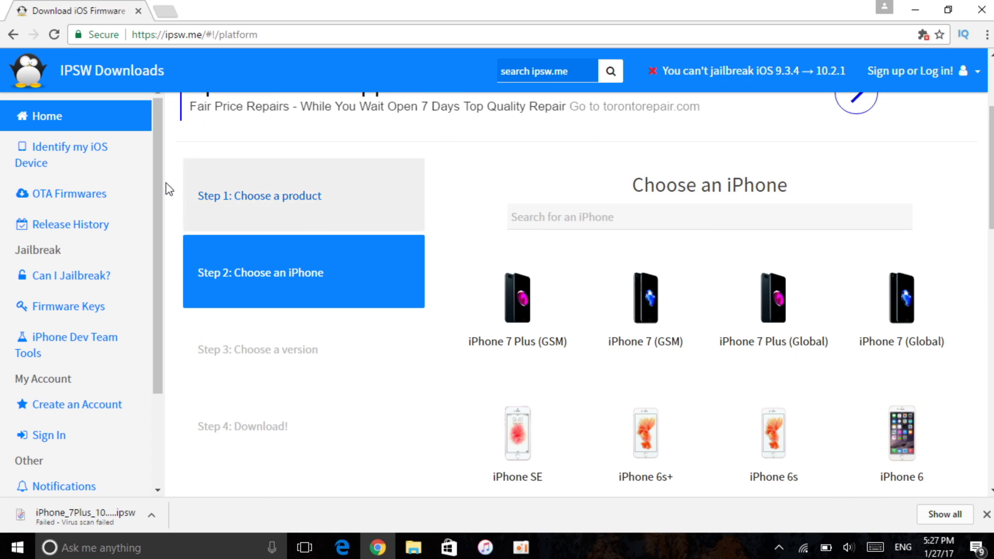
left_click(68, 165)
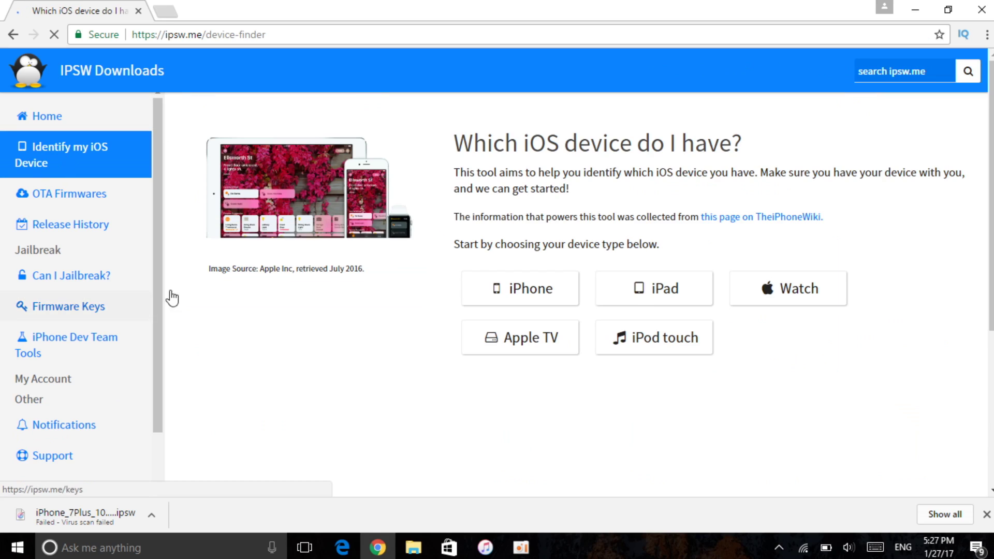
Choose iPhone in the device finder, read the model-number instructions, then return to the Home page.
scroll(525, 228, "down", 1)
left_click(525, 220)
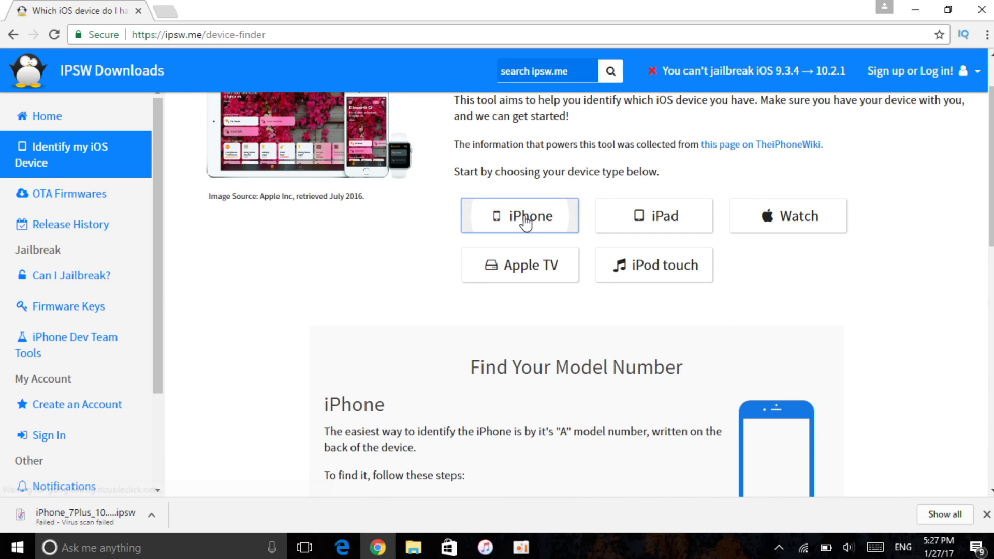
scroll(525, 224, "down", 2)
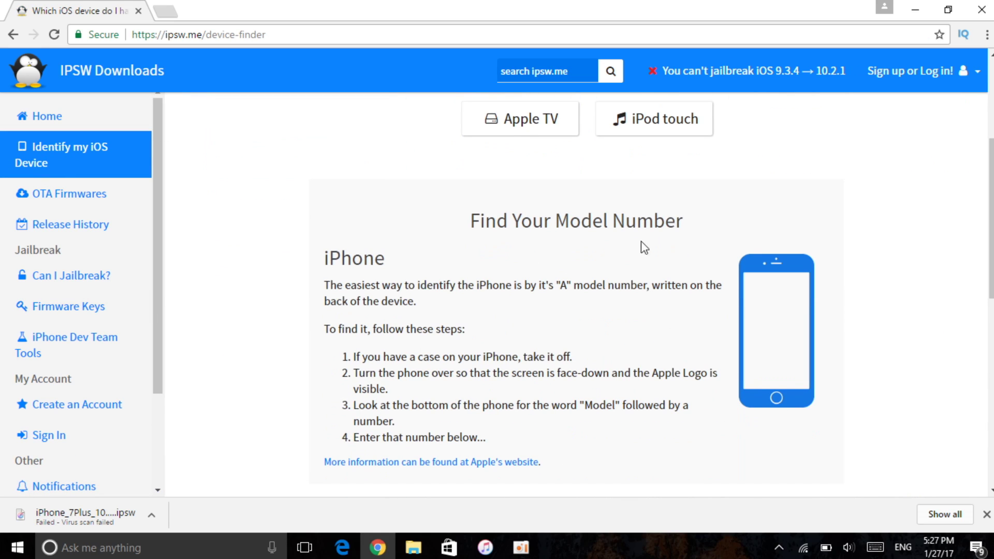
scroll(655, 252, "down", 1)
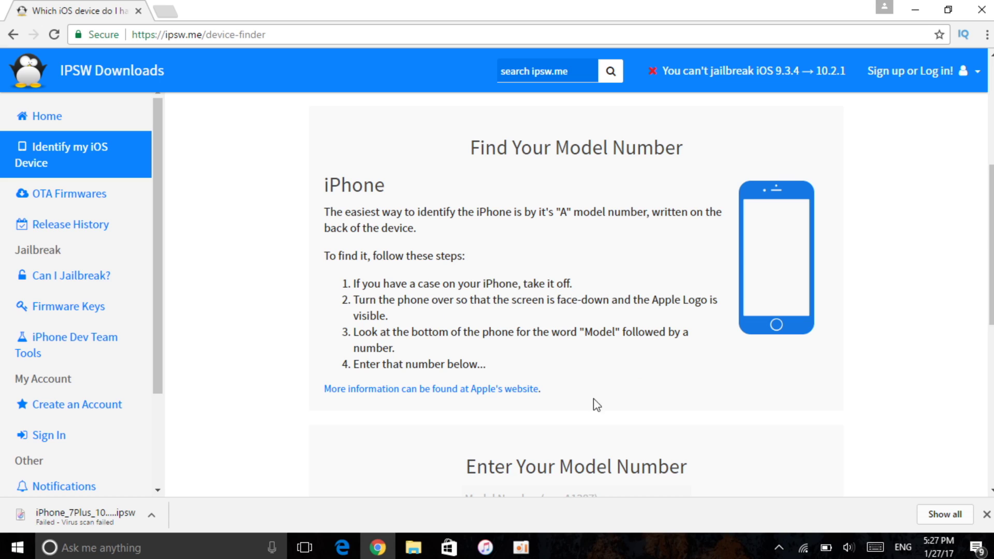
scroll(608, 401, "down", 3)
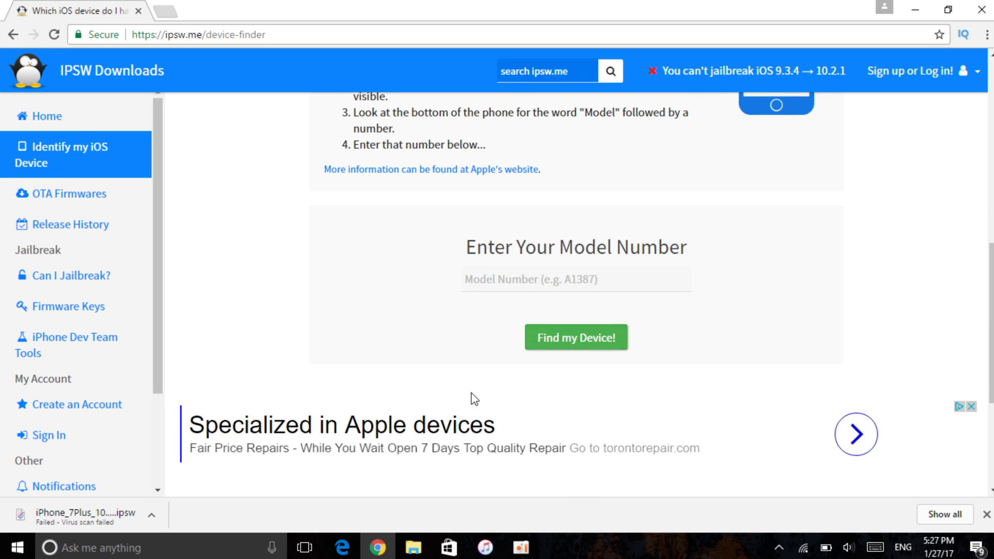
left_click(81, 123)
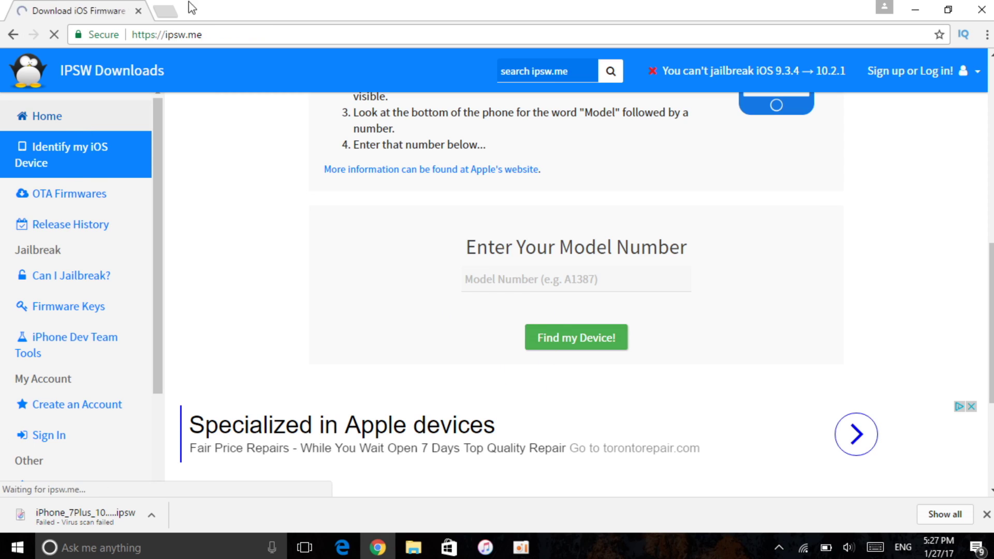
Select iPhone, then iPhone 7 Plus (GSM), then the signed iOS 10.2 (14C92) firmware.
scroll(413, 263, "down", 1)
left_click(581, 347)
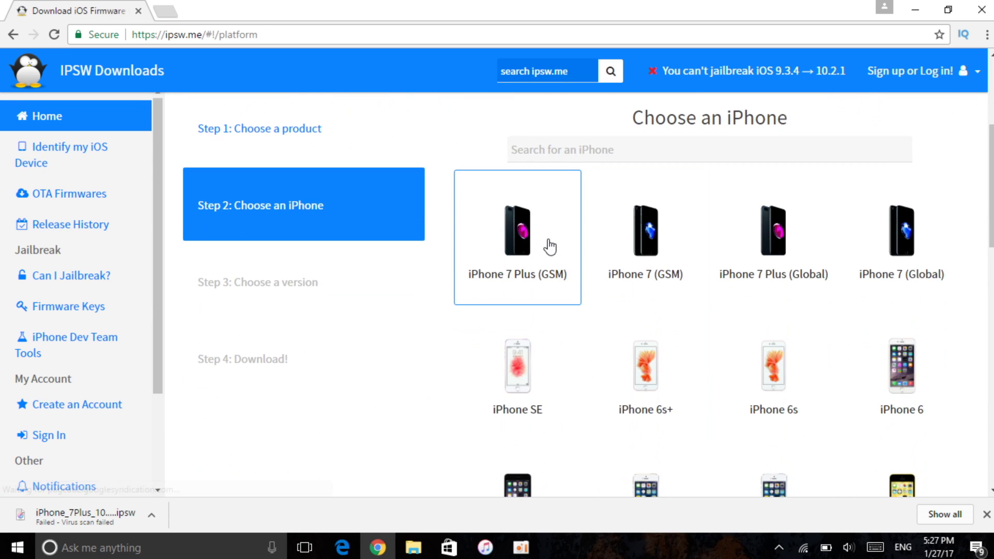
left_click(549, 247)
scroll(517, 311, "up", 1)
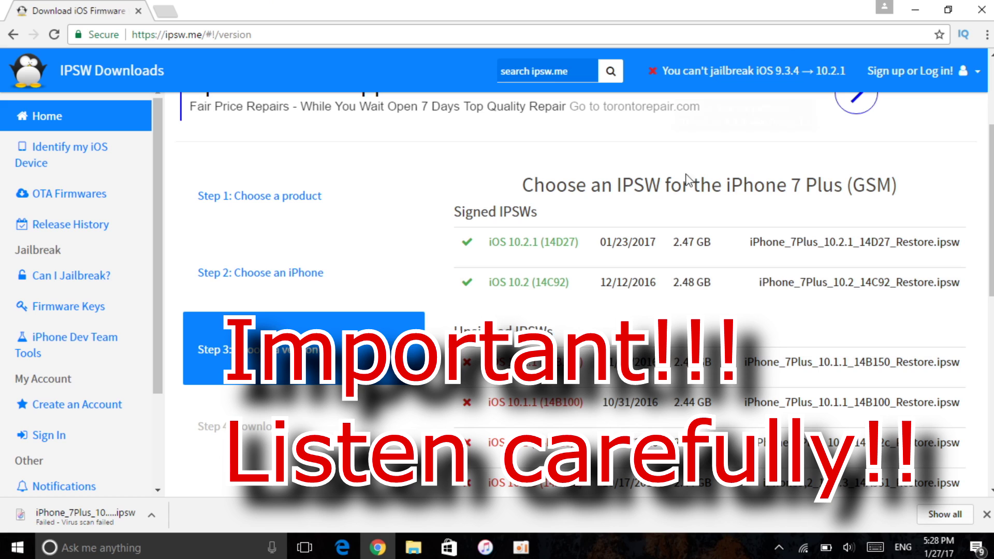
left_click(580, 284)
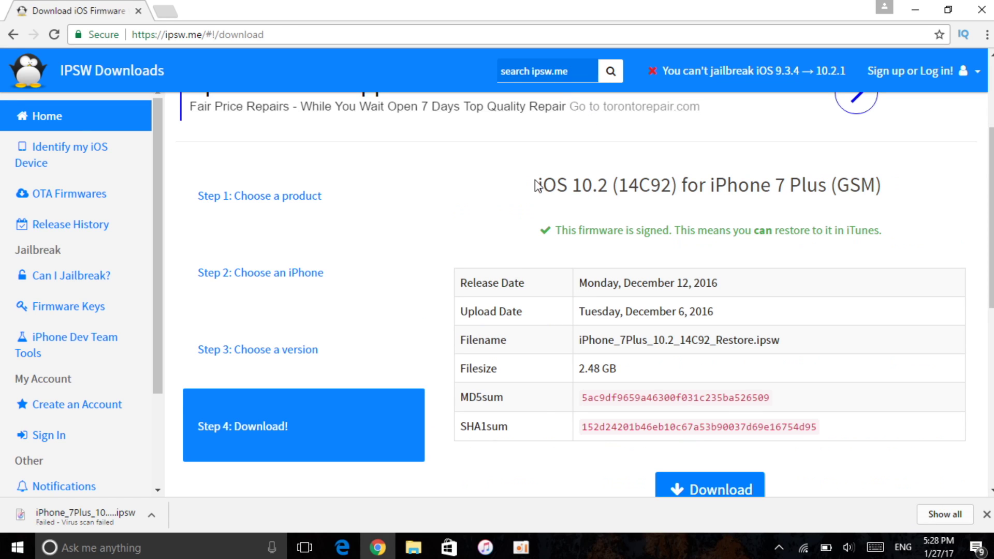
Download the iOS 10.2 firmware file and minimise Chrome to the desktop.
scroll(446, 173, "down", 2)
left_click(697, 426)
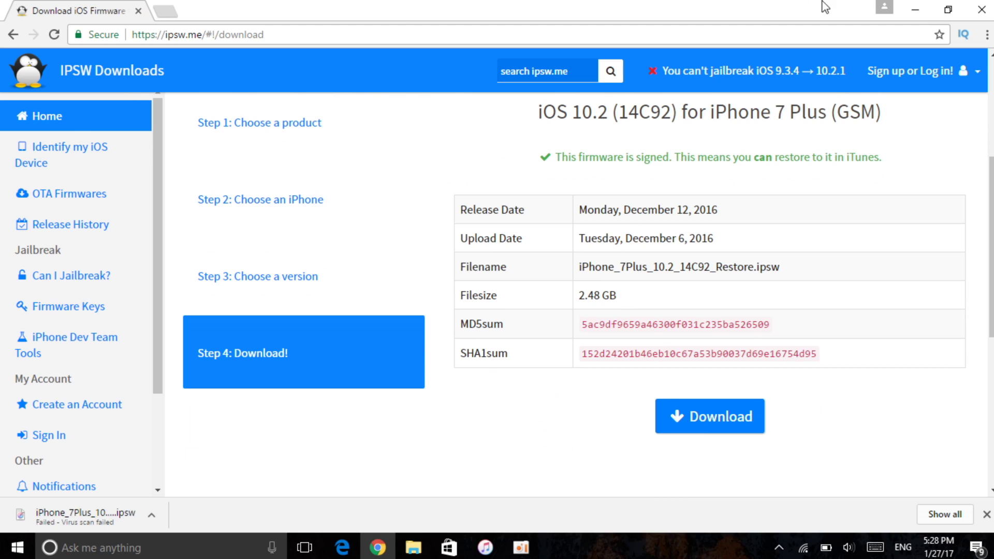
left_click(915, 9)
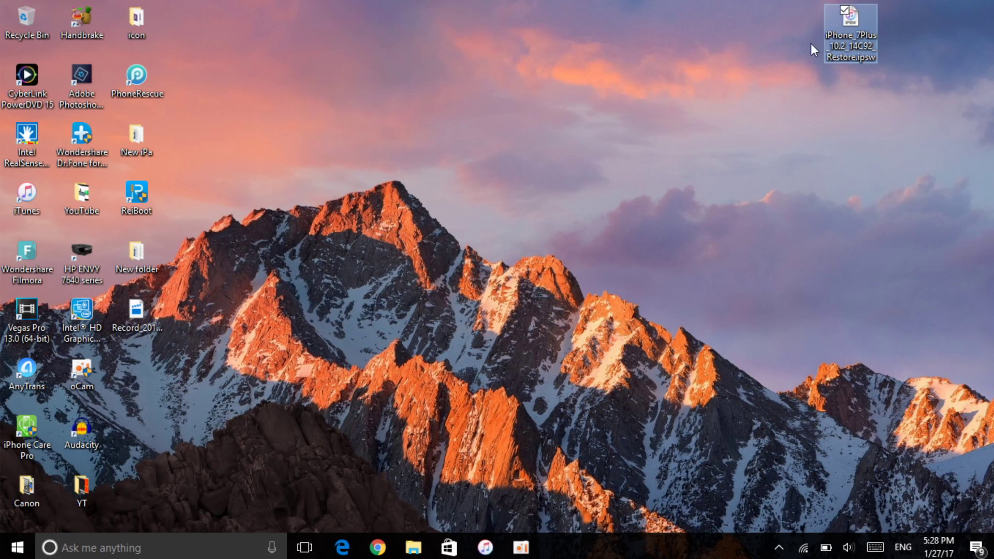
Refresh the desktop, launch iTunes, and Shift-click Check for Update on the iPhone 7 Plus Summary.
right_click(591, 75)
left_click(699, 117)
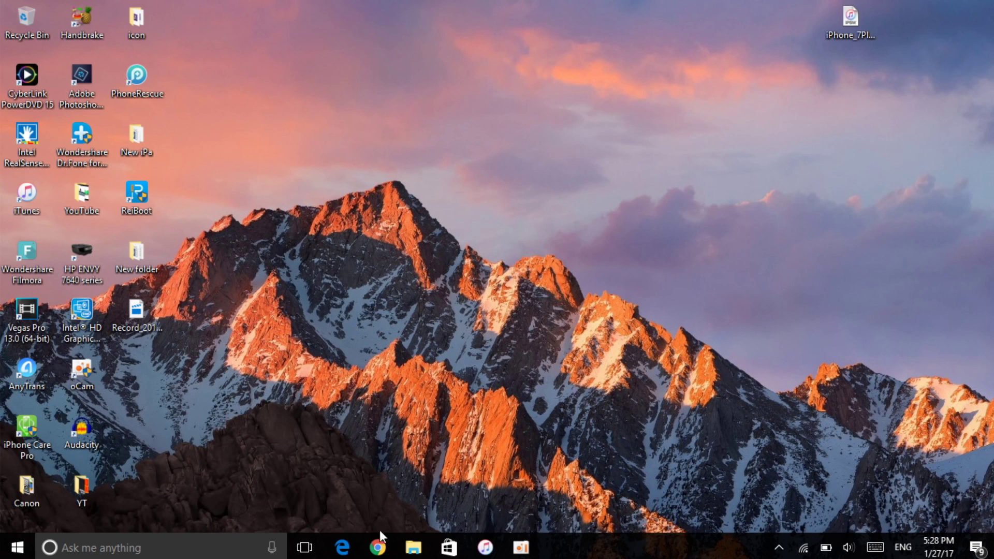
left_click(481, 549)
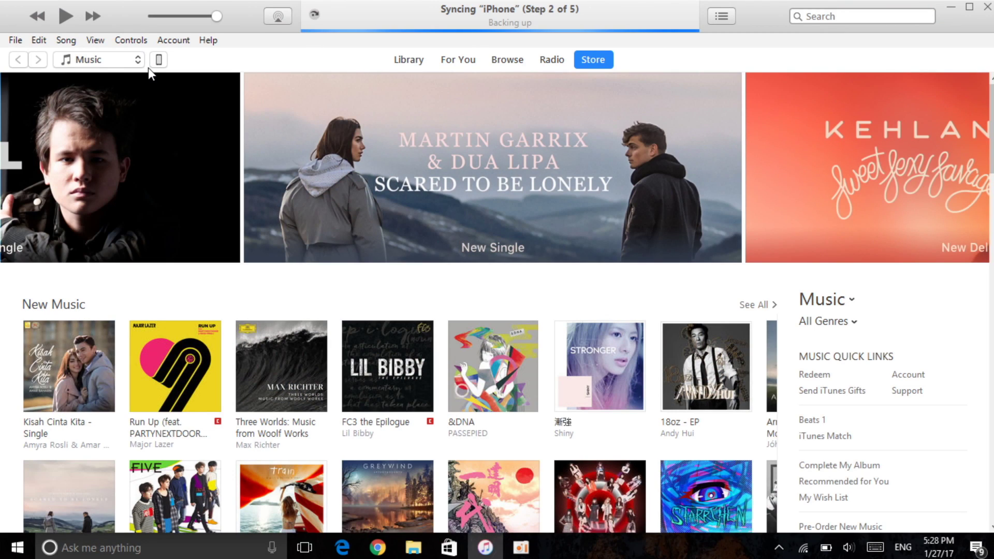
left_click(159, 60)
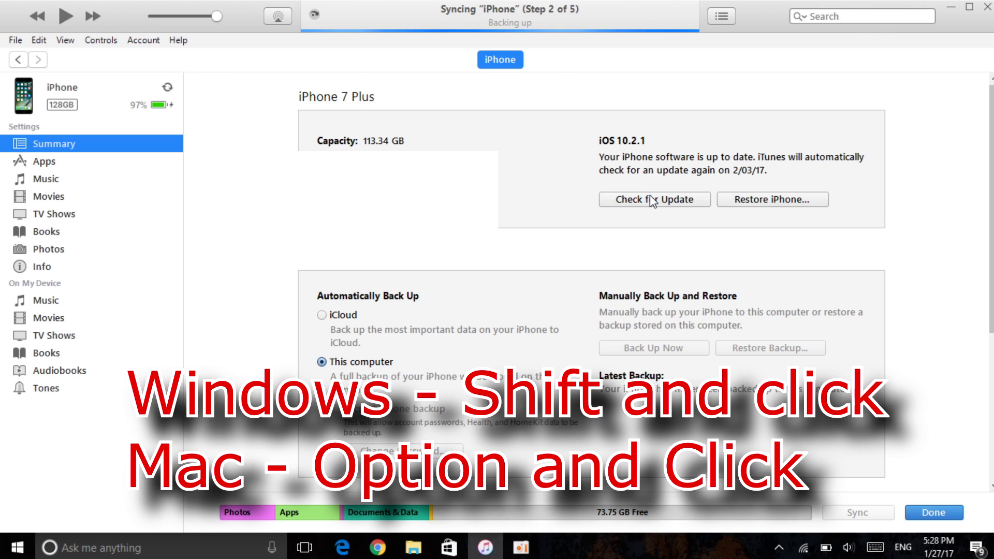
left_click(650, 195, "shift")
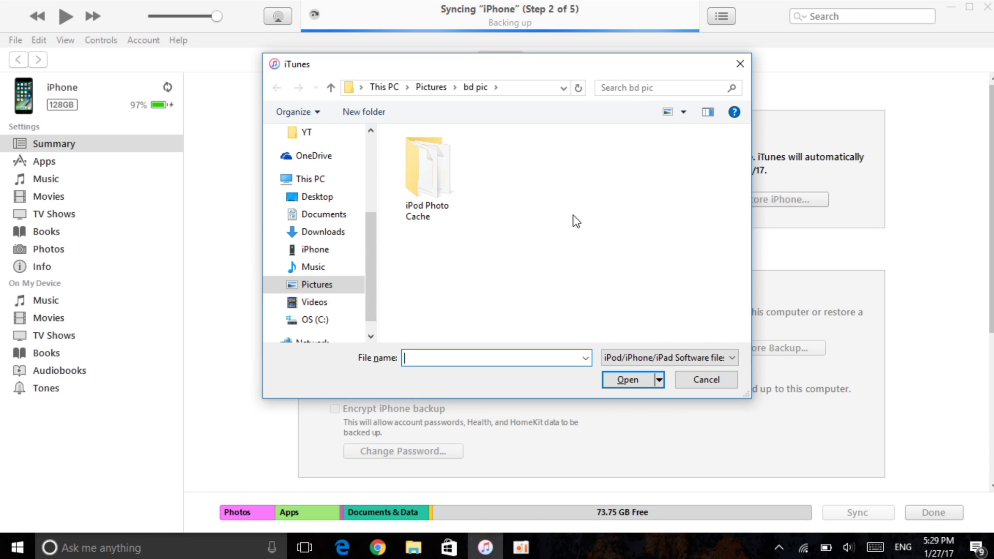
Open iPhone_7Plus_10.2_14C92_Restore.ipsw from the Desktop folder.
left_click(340, 197)
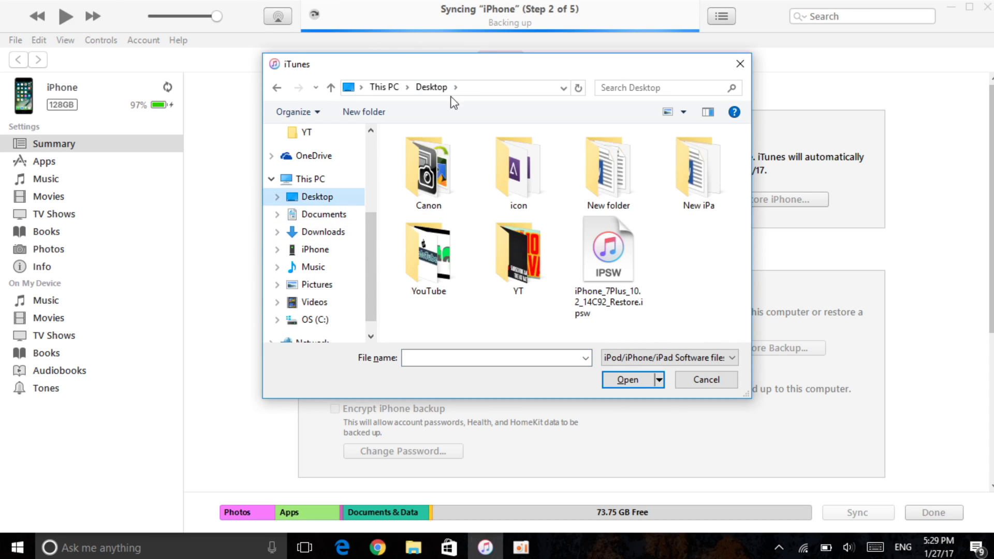
left_click(604, 268)
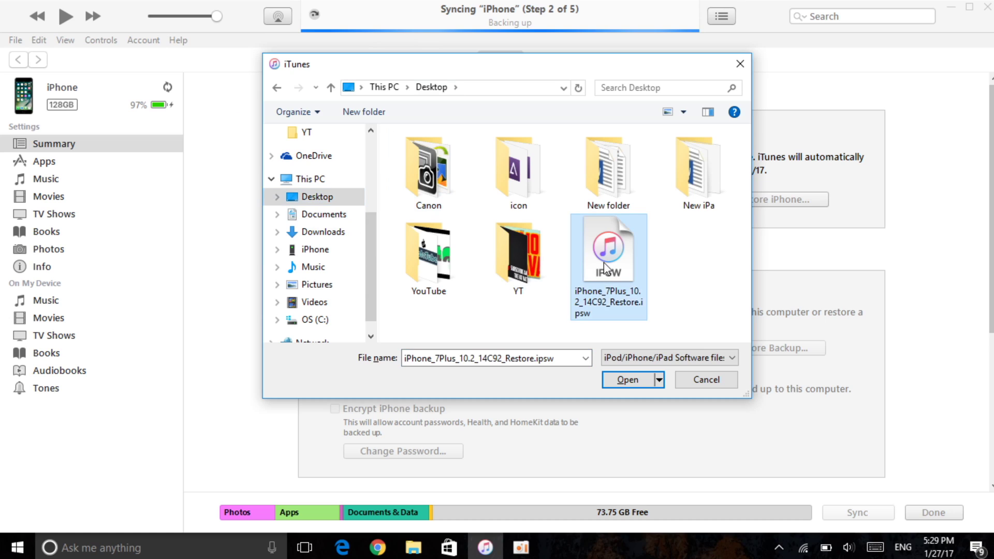
left_click(619, 382)
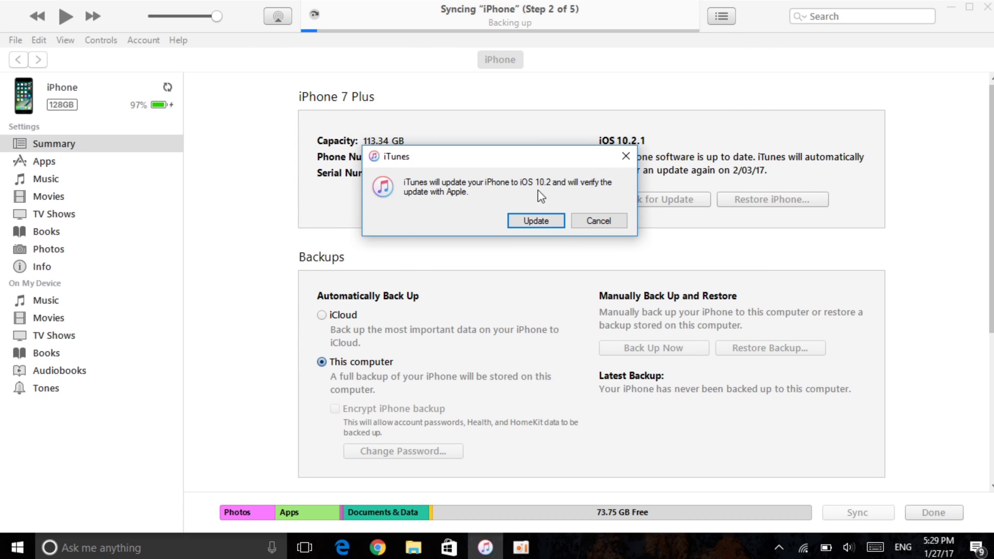
Confirm the iOS 10.2 update so iTunes extracts and installs it on the iPhone.
left_click(535, 221)
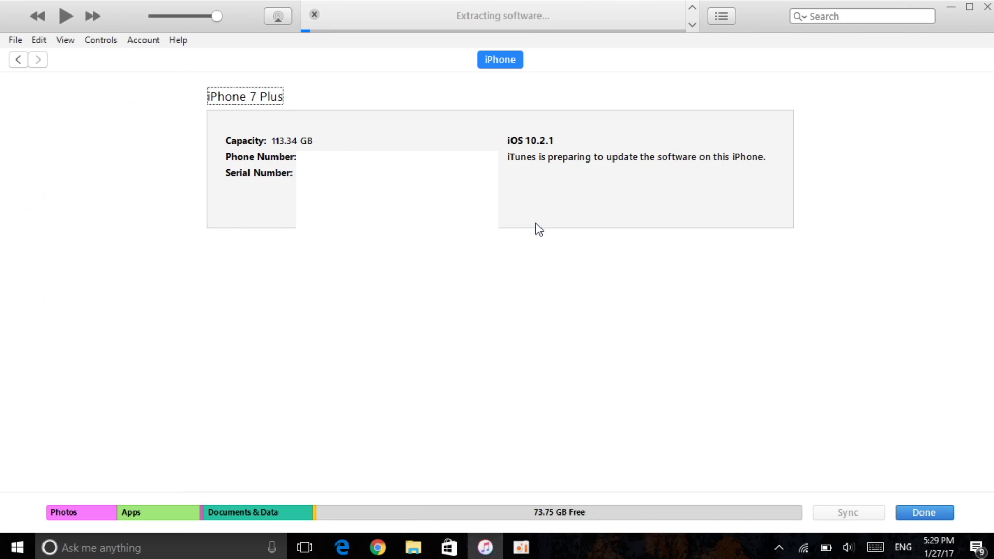